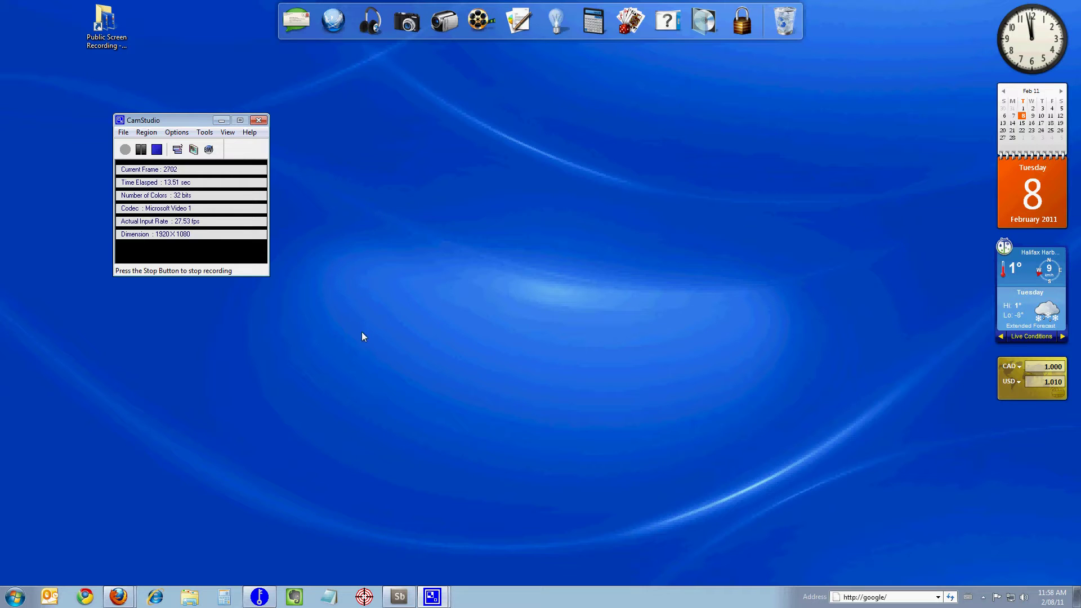
- Start Fugawi Marine ENC from the taskbar
click(365, 597)
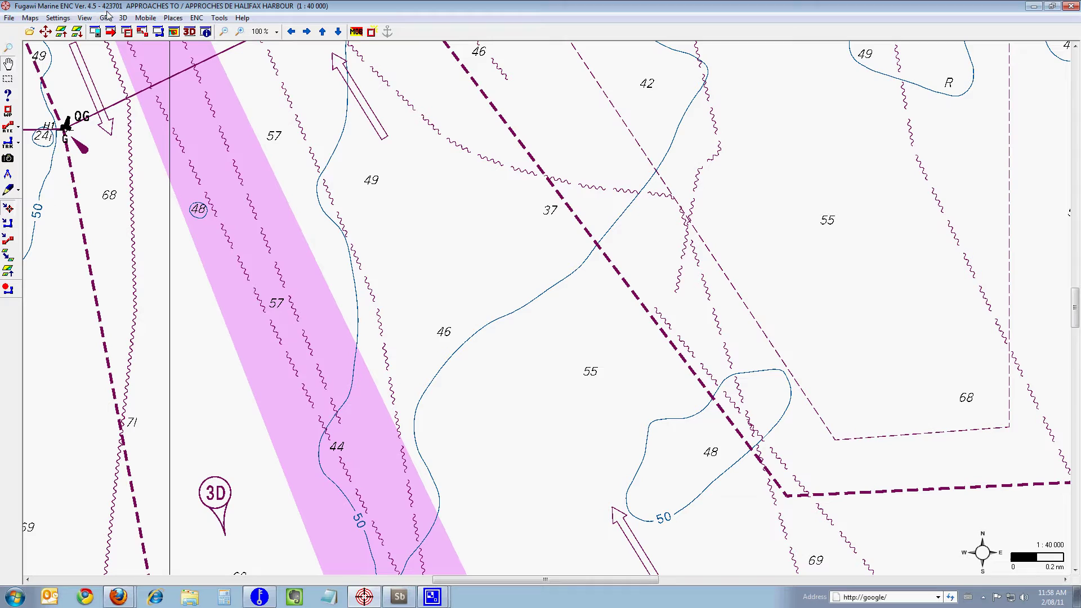
- Zoom out to 1:160 000, pan to the Halifax Harbour entrance, then zoom back to 1:80 000
click(226, 32)
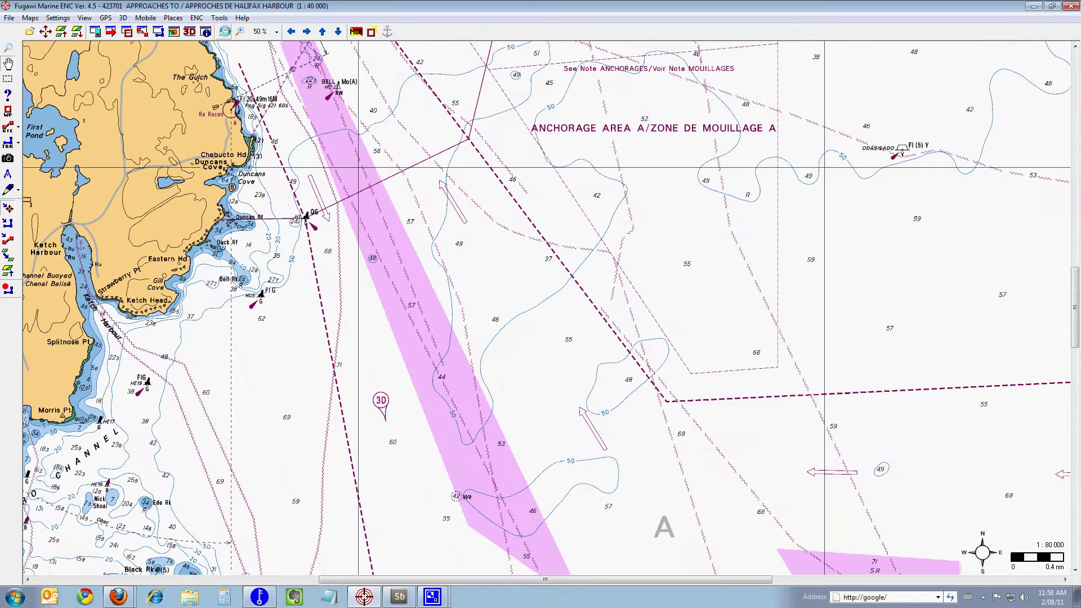
click(225, 33)
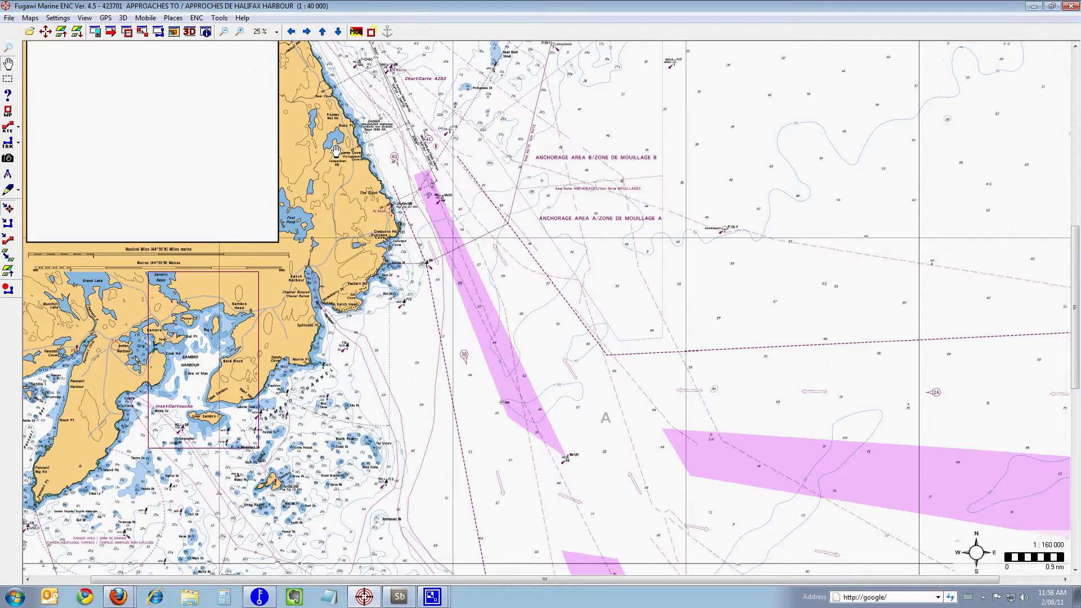
click(8, 64)
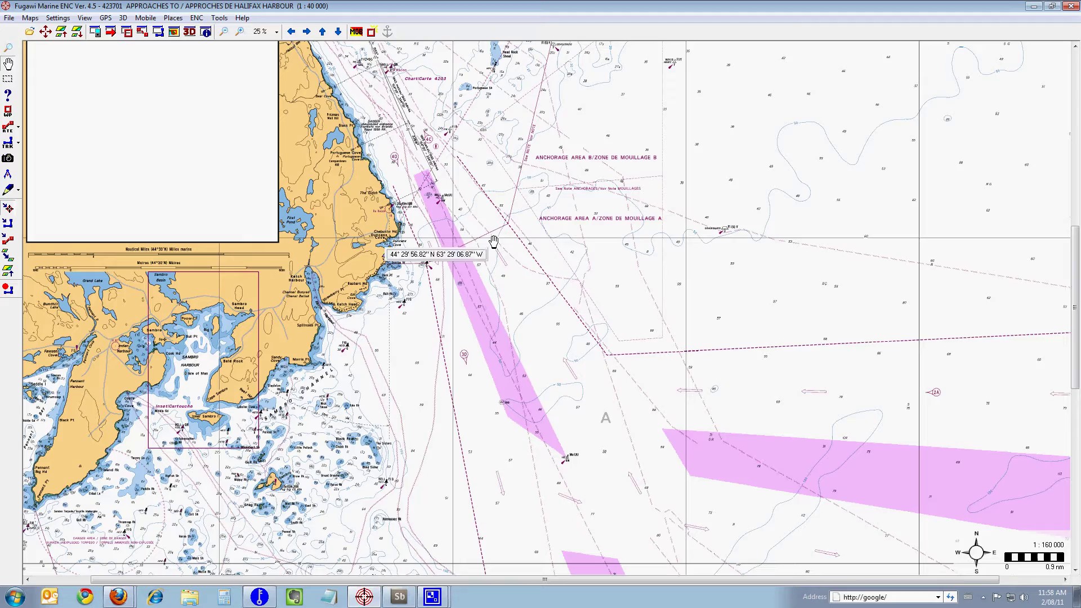
drag(493, 241, 609, 483)
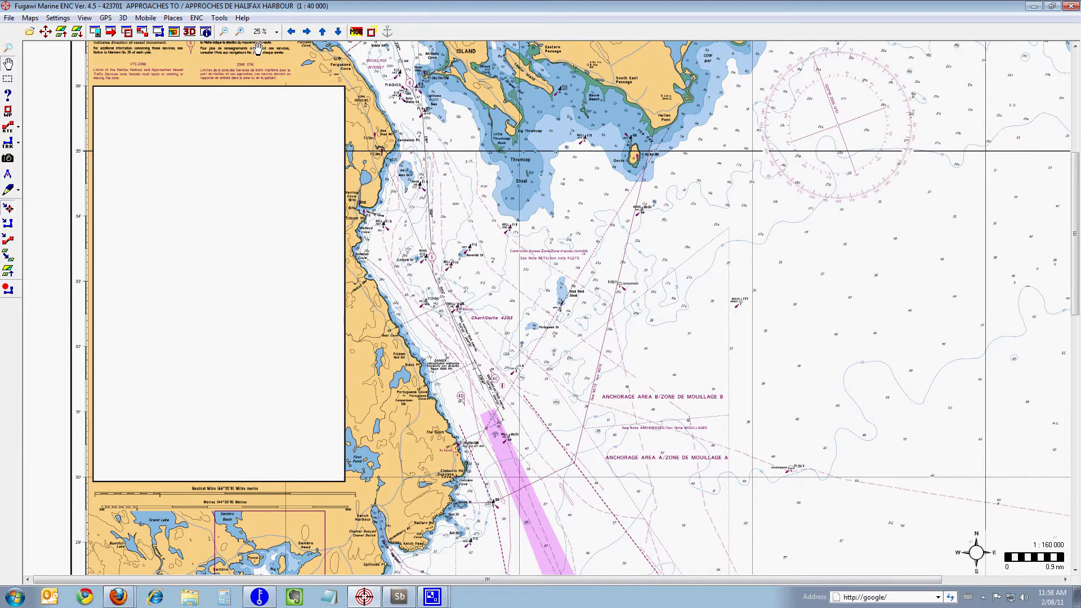
click(242, 32)
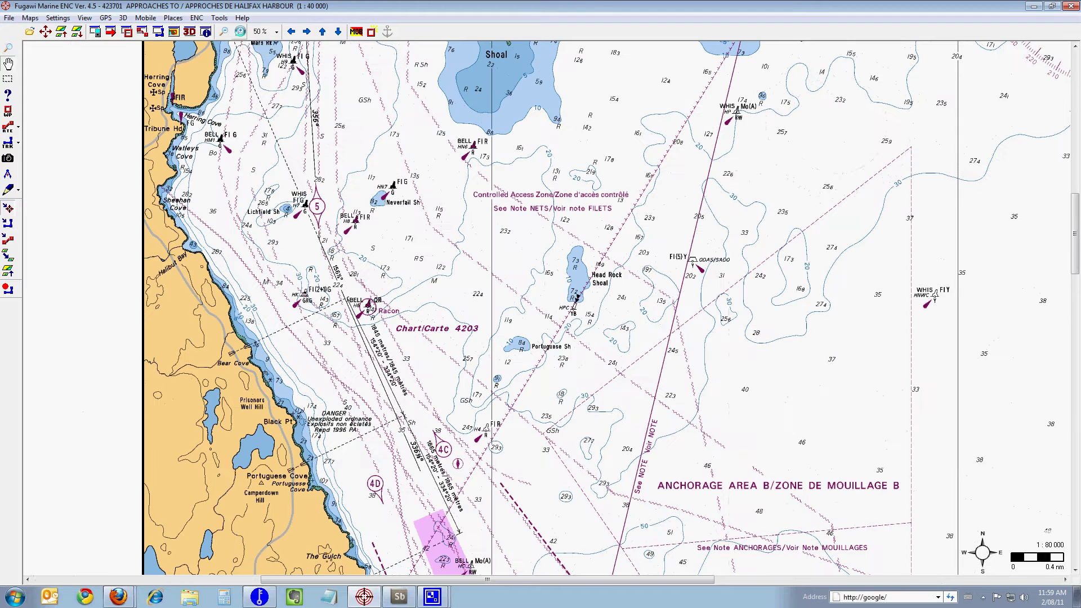
- Nudge the chart down and right, then show the RTE tool's route options
drag(377, 172, 396, 211)
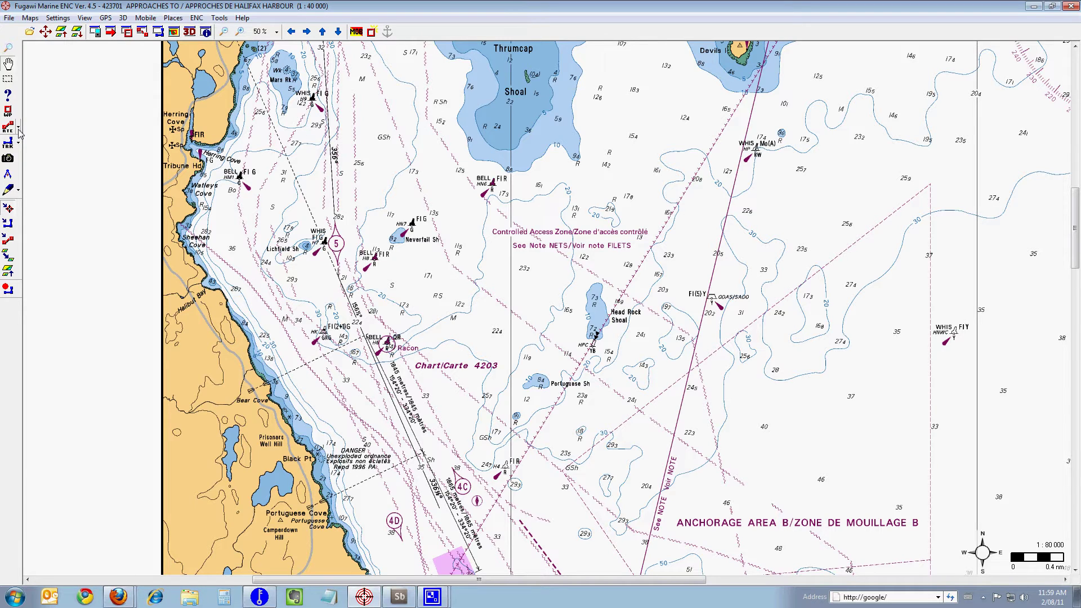
click(19, 131)
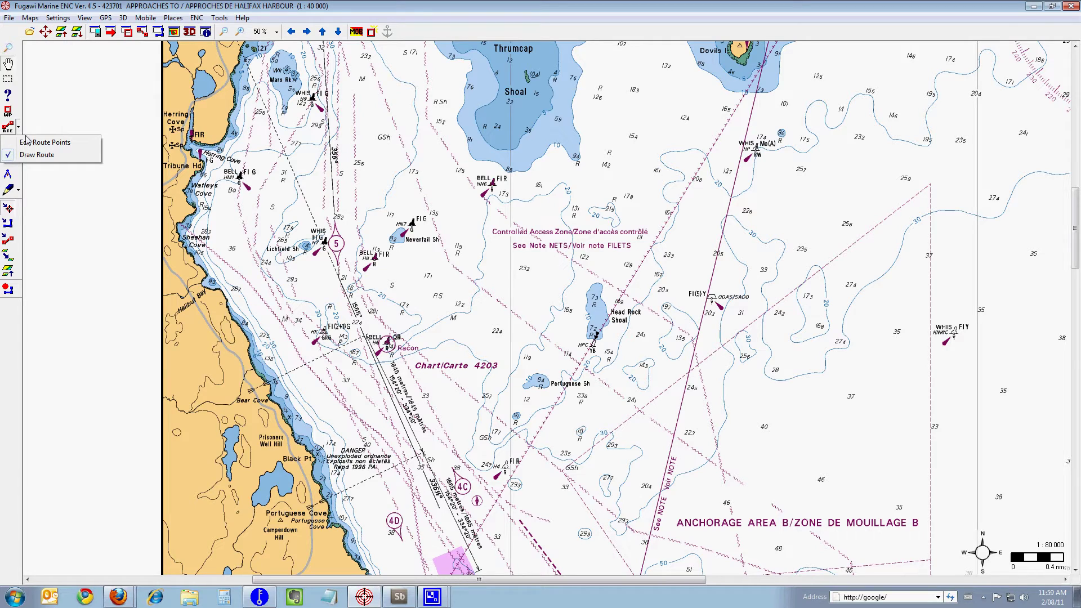
- Choose Draw Route and place waypoint 001 beside the whistle buoy off Herring Cove
click(54, 157)
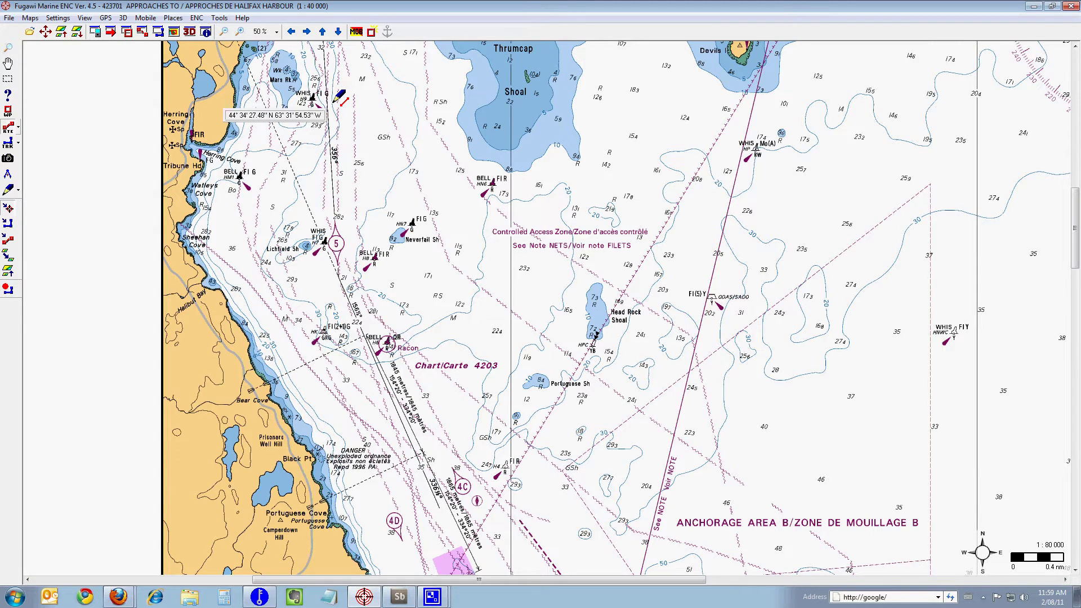
click(335, 102)
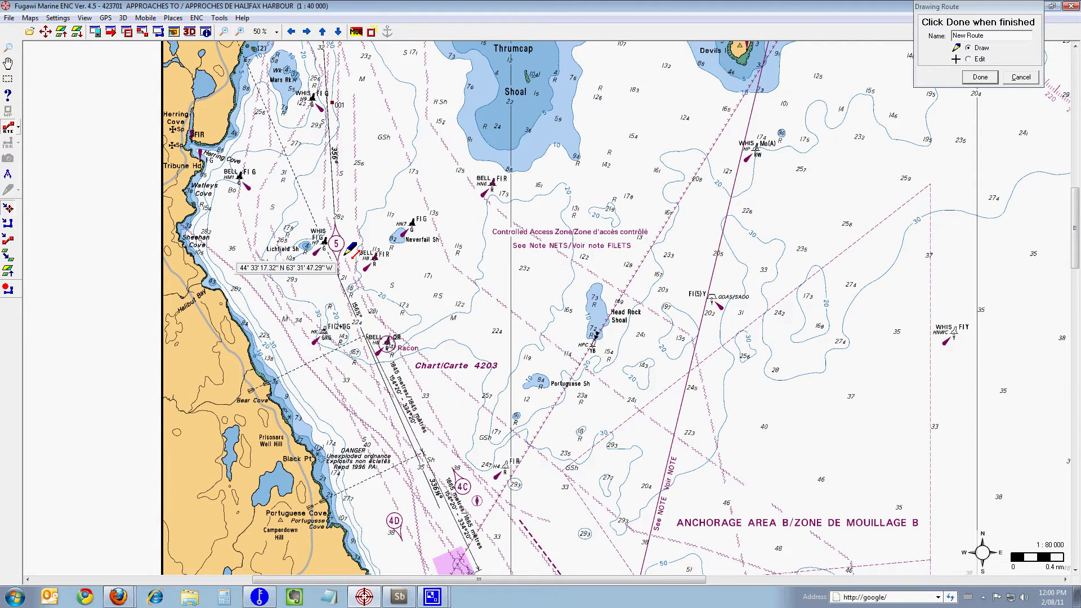
- Add waypoints 002 and 003 southward, ending beside the Racon buoy
click(344, 257)
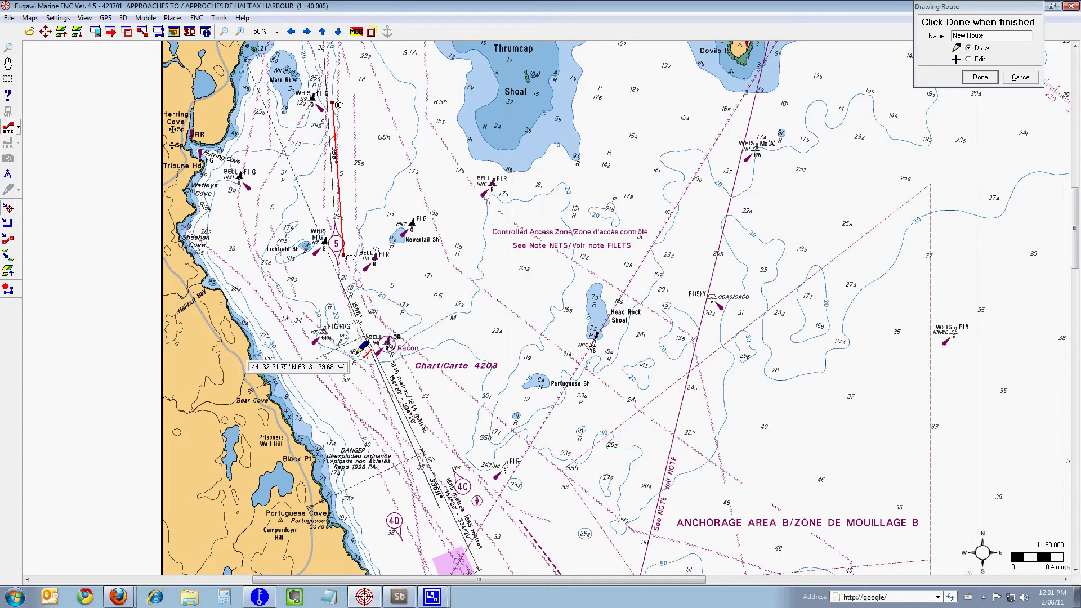
click(356, 354)
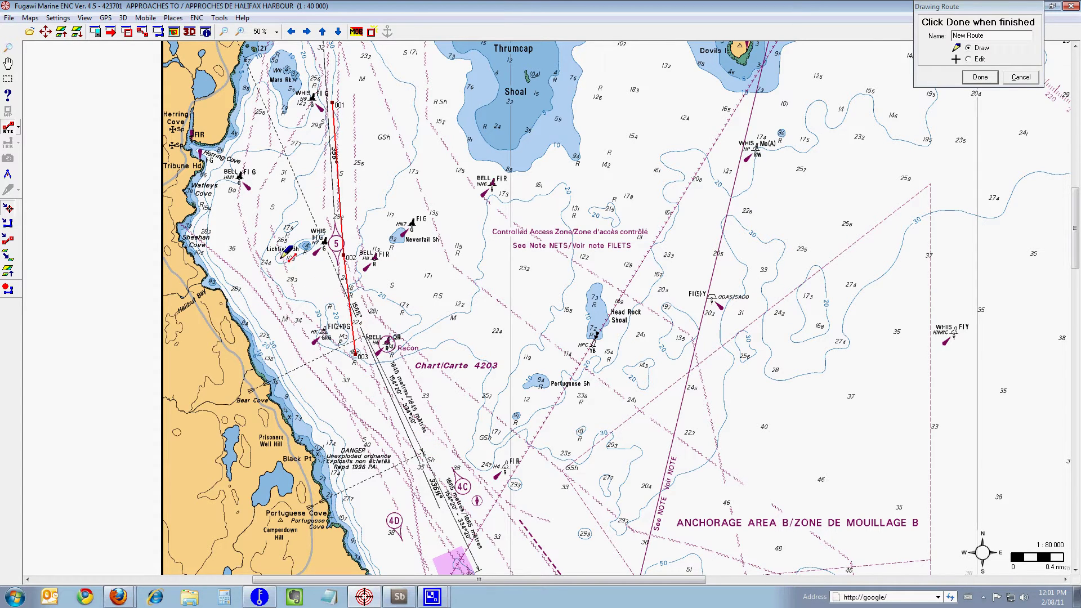
click(8, 63)
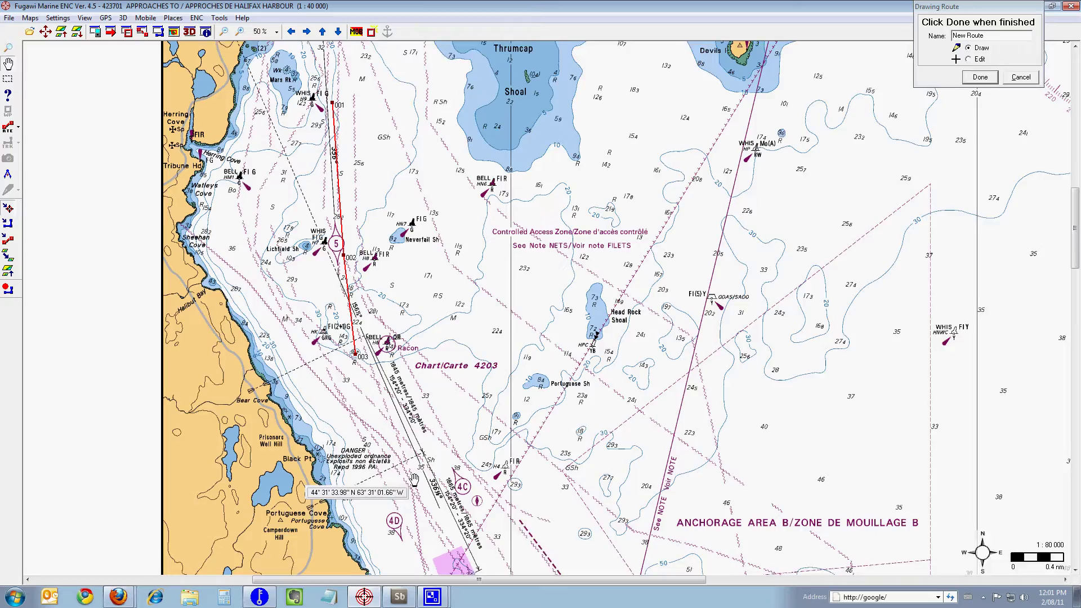
- Add waypoints 004 by the bell buoy, 005 east of the channel, and 006 at Head Rock Shoal
drag(414, 479, 405, 237)
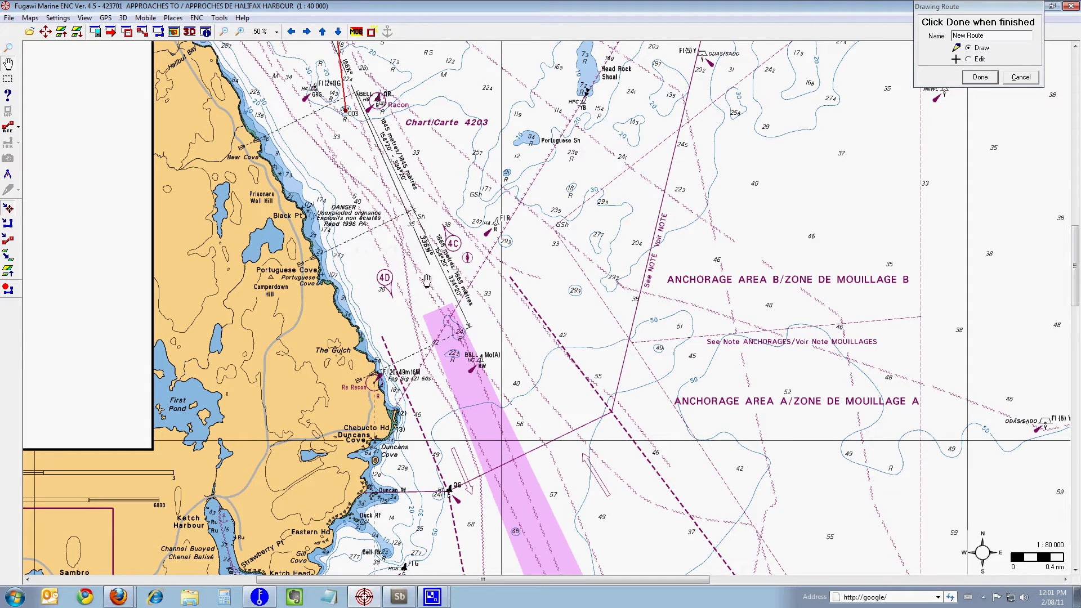
click(7, 130)
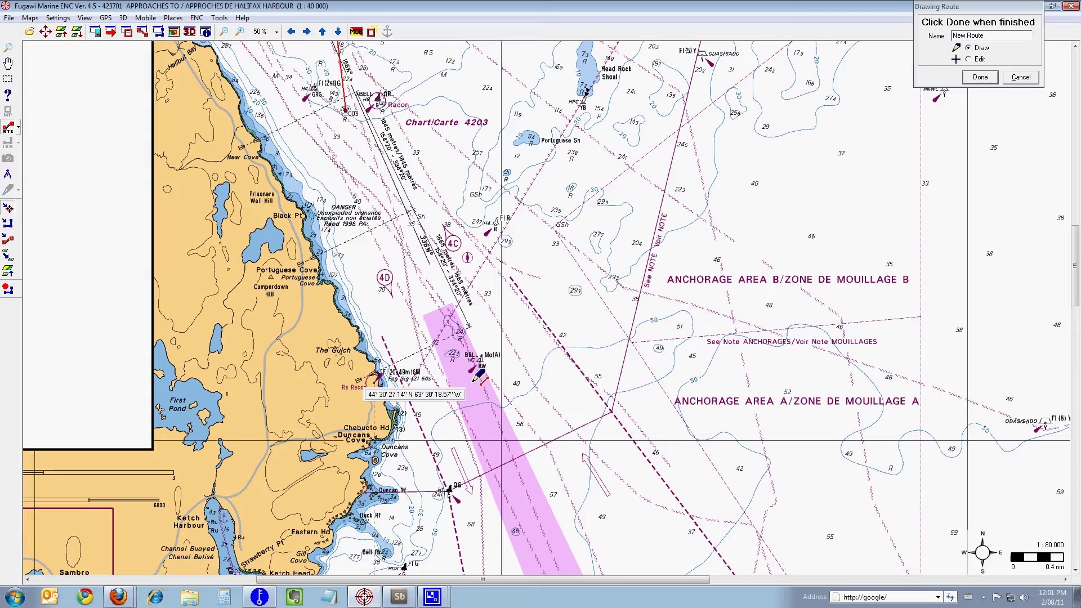
click(473, 382)
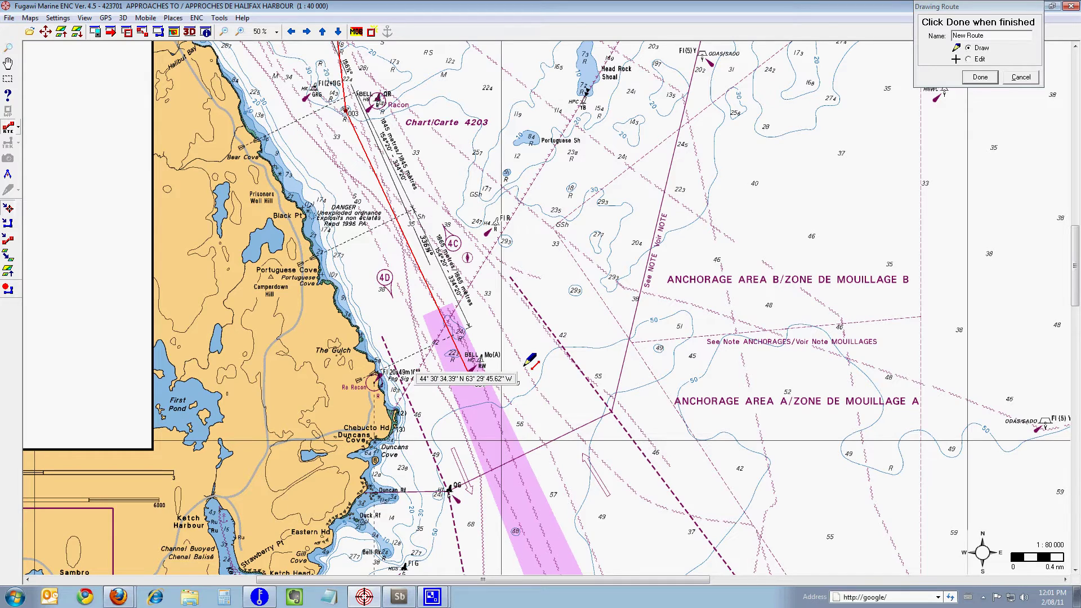
click(523, 366)
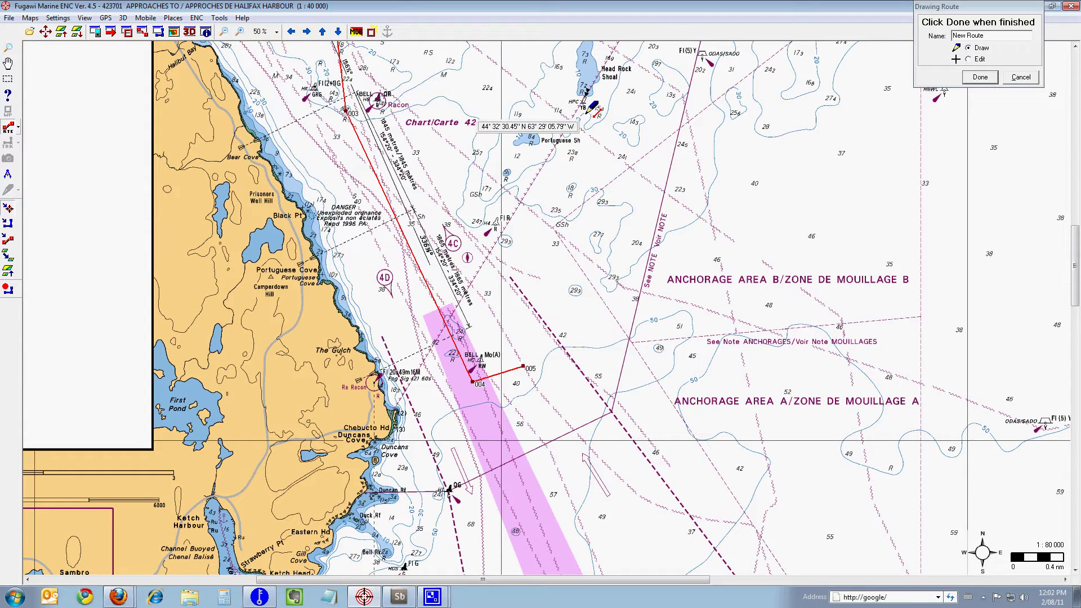
click(584, 115)
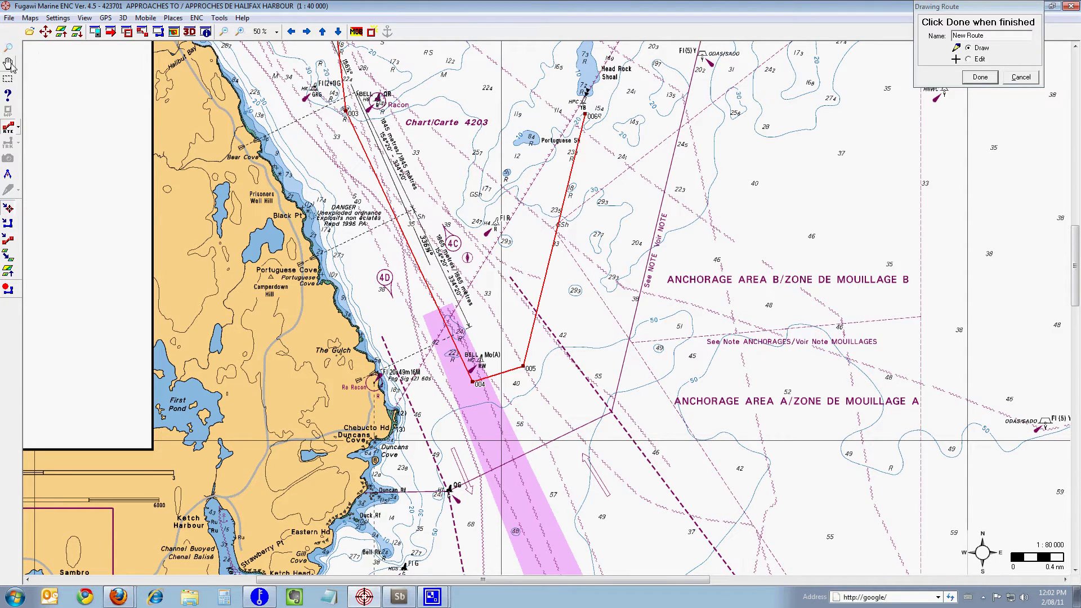
- Zoom out to 25% and centre the six-waypoint route on the chart
click(223, 32)
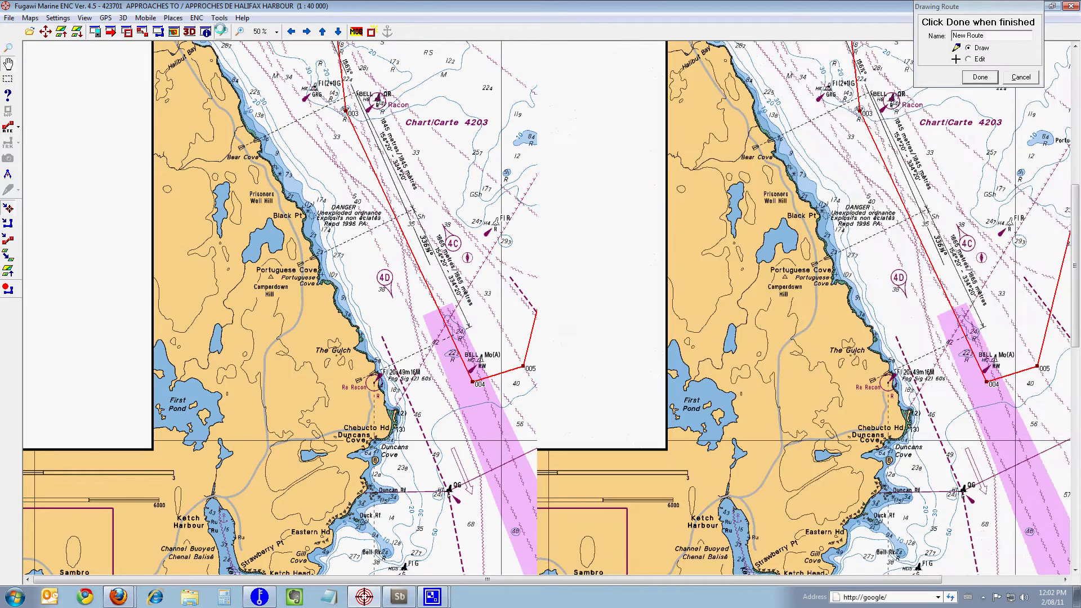
drag(524, 186, 542, 243)
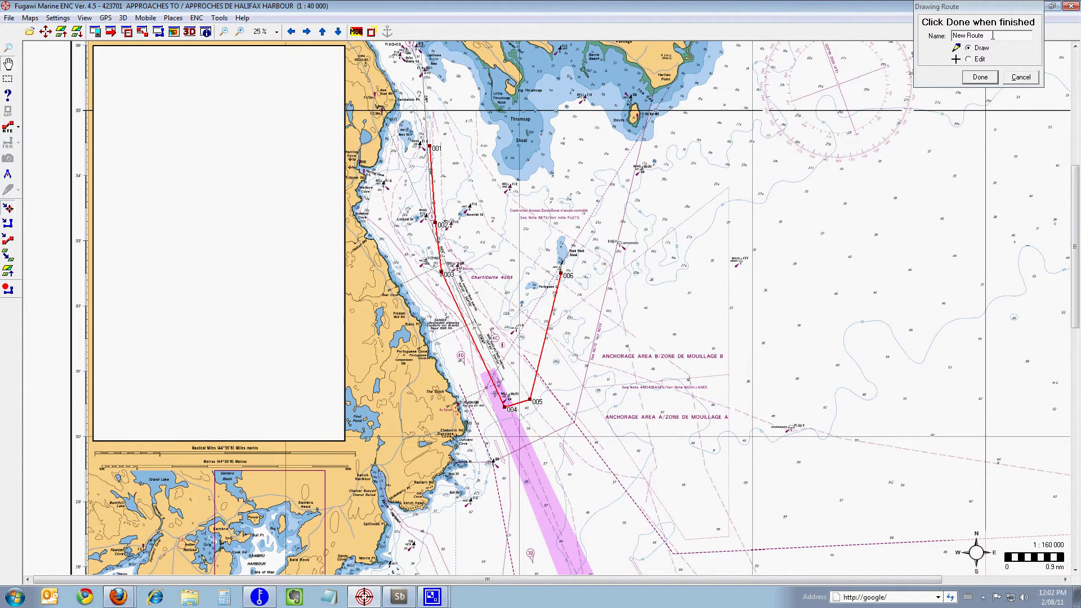
- Rename the route from 'New Route' to 'Test Route #1' and finish it with Done
click(993, 35)
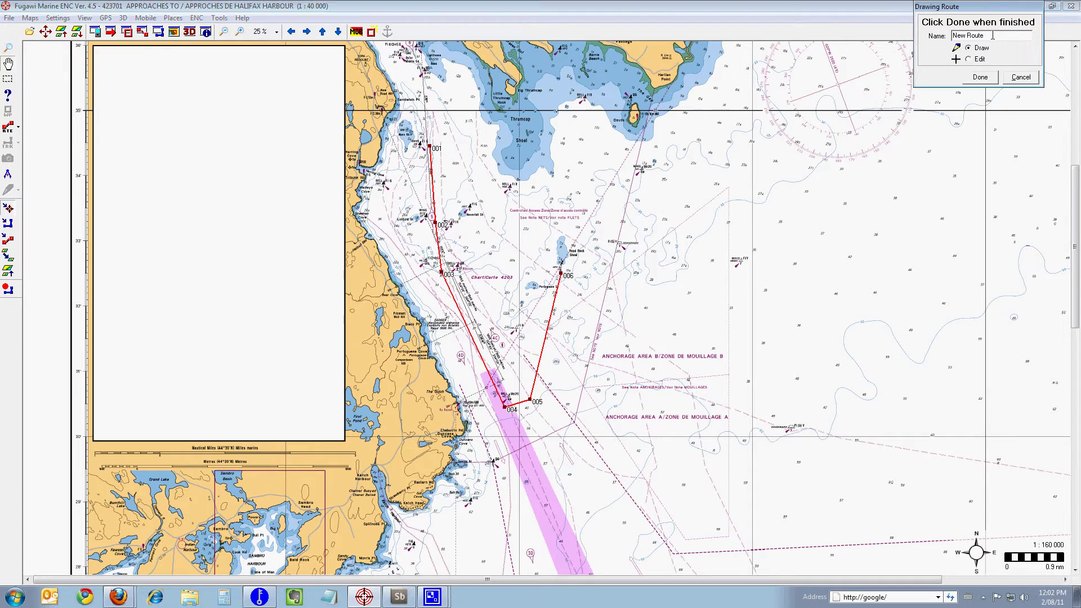
drag(983, 35, 958, 35)
click(981, 77)
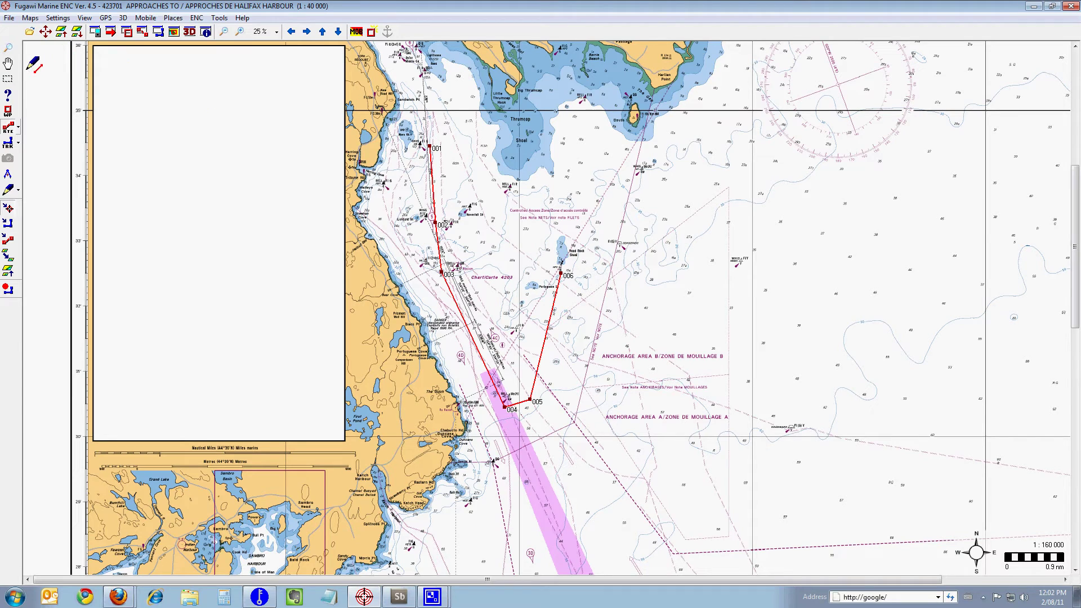
- Switch from route drawing back to the Hand pan tool
click(8, 63)
- Show the Route Library with Test Route #1 (6 points, 6.6 nm) and reposition its window
click(142, 32)
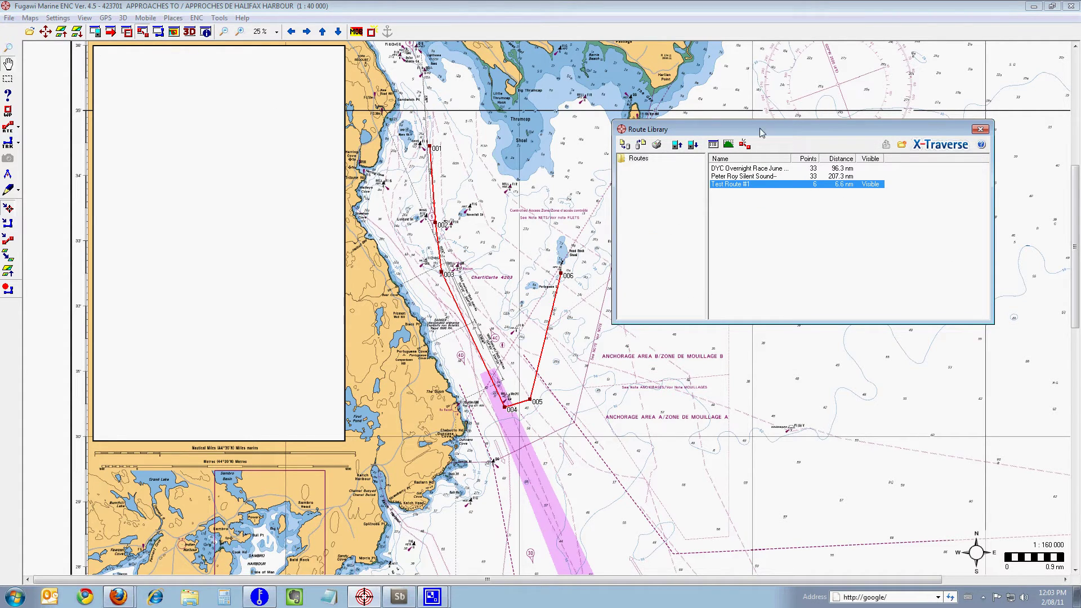
drag(764, 130, 757, 117)
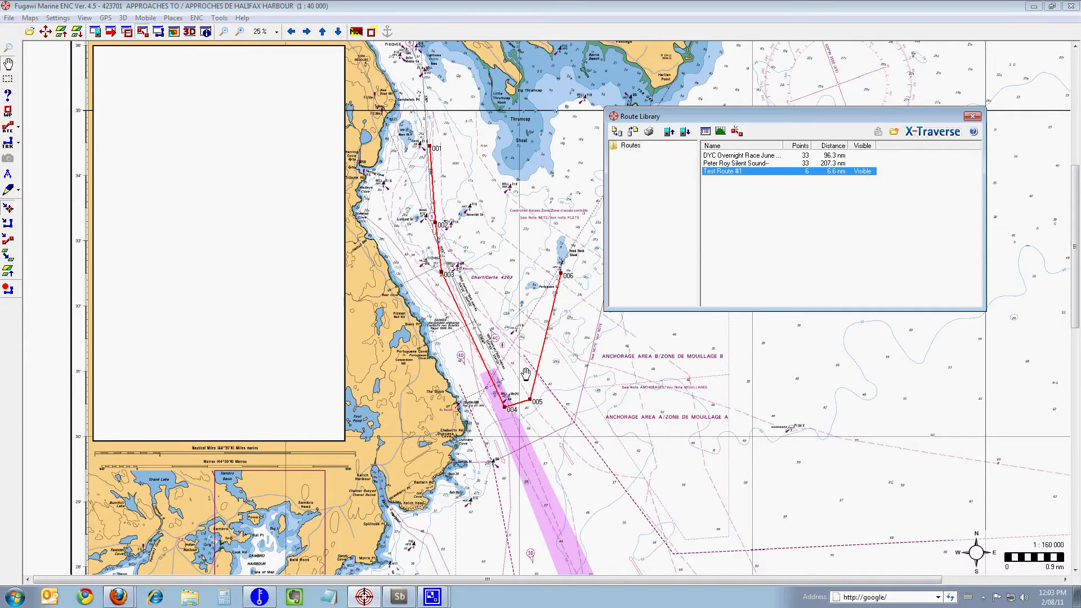
- Hide Test Route #1 via its Route Library context menu so the red track disappears
right_click(774, 176)
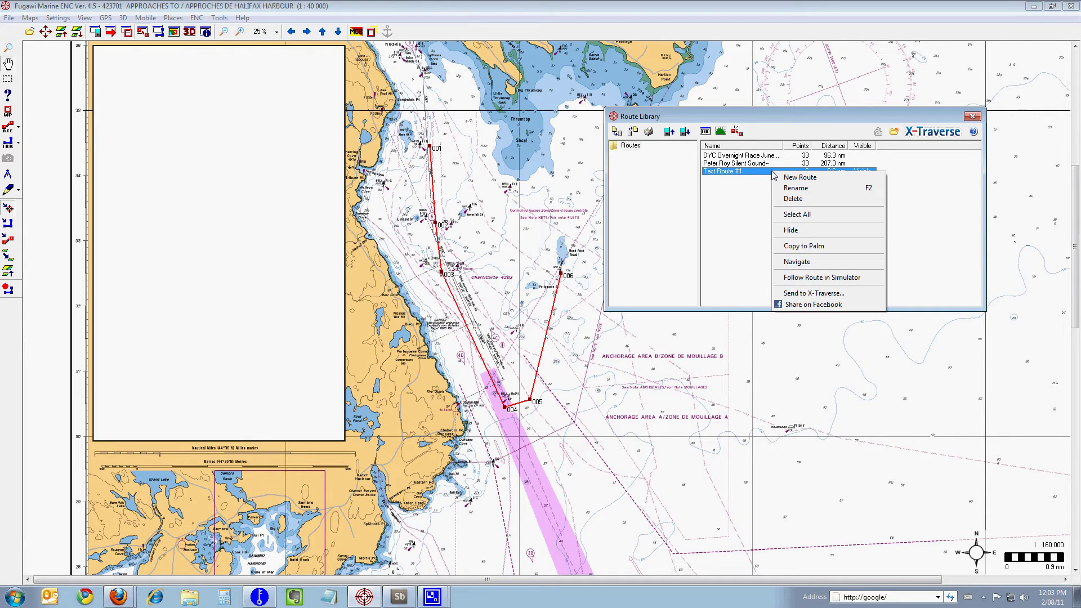
click(793, 233)
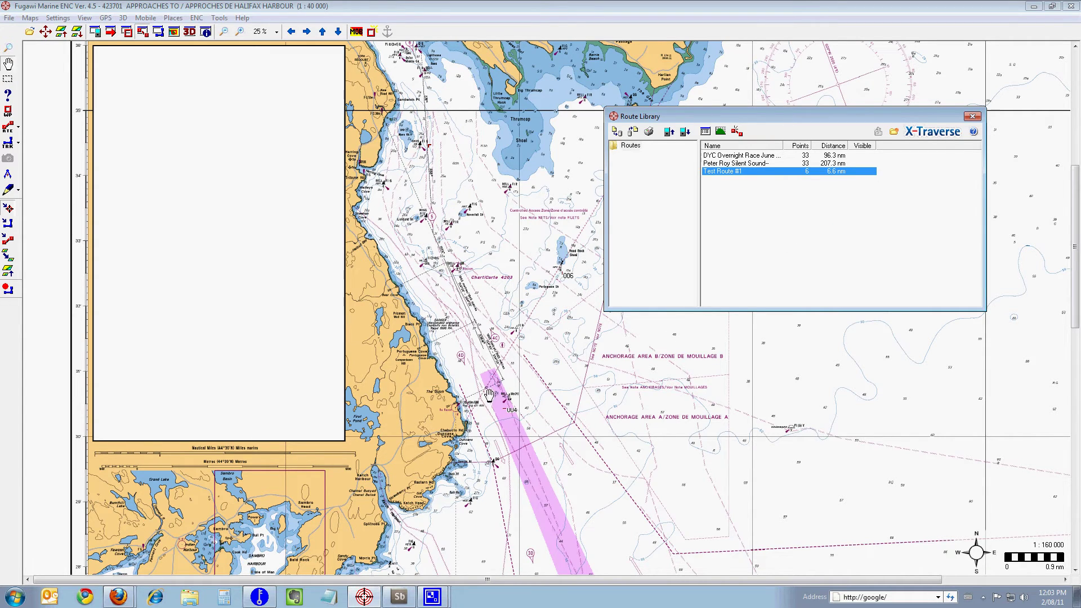
click(579, 309)
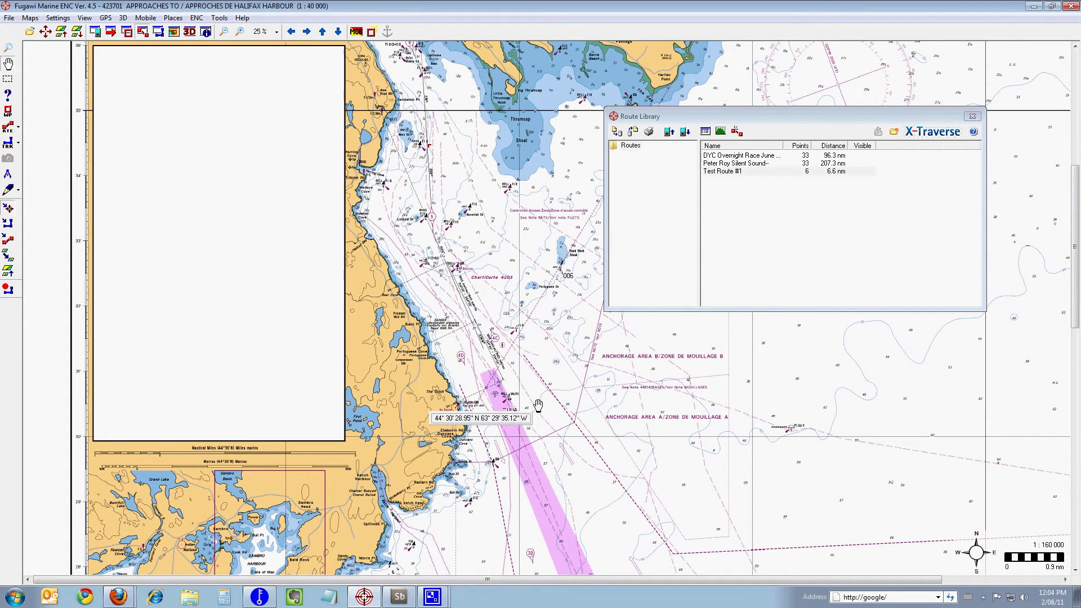
- Select Test Route #1 in the Route Library and choose Show to redraw its red track
click(773, 172)
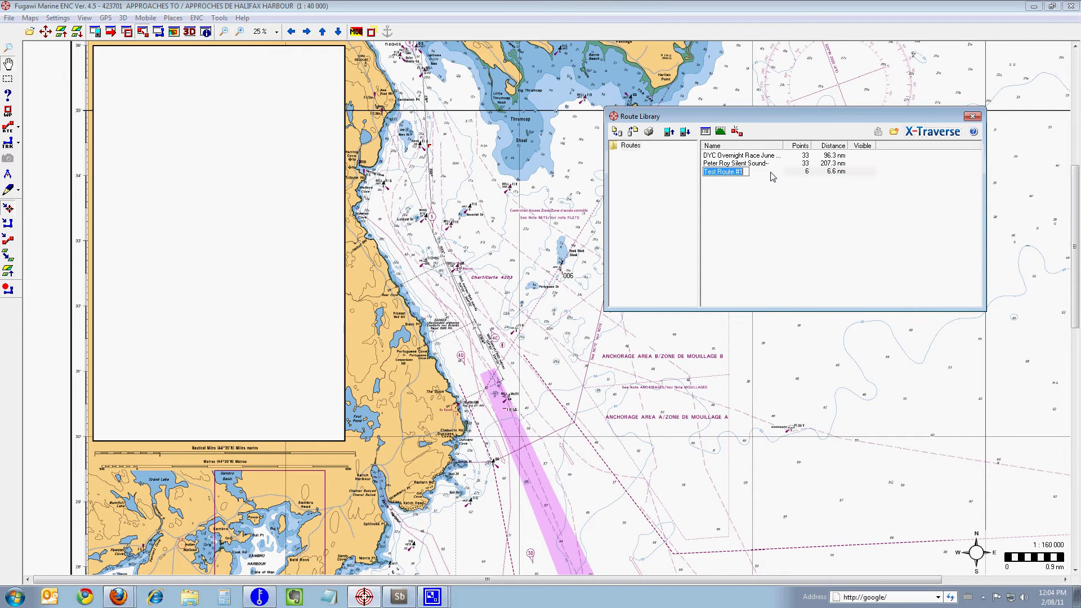
right_click(785, 176)
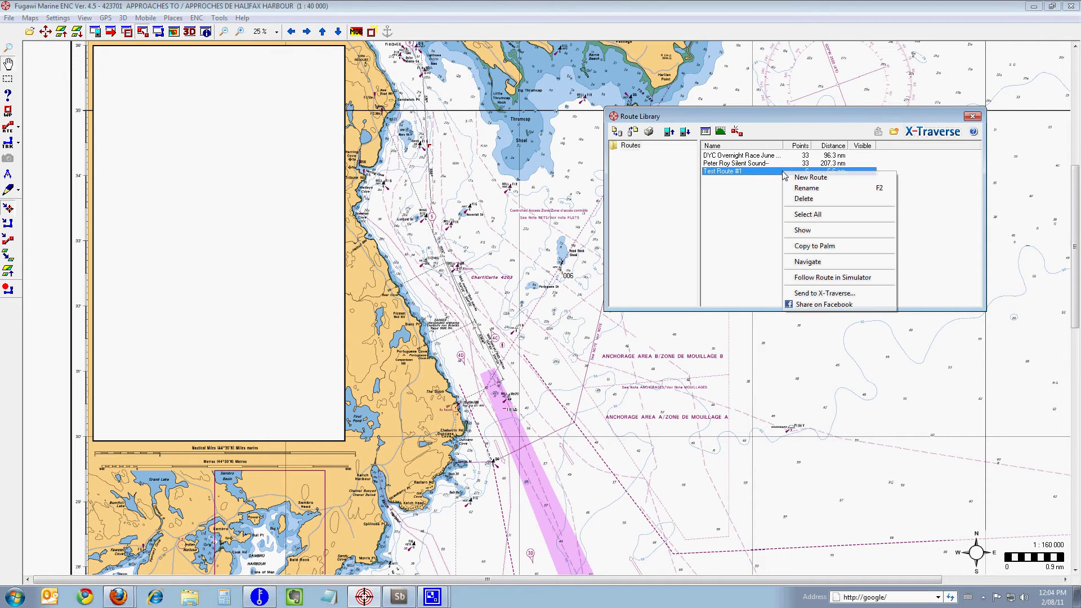
click(808, 235)
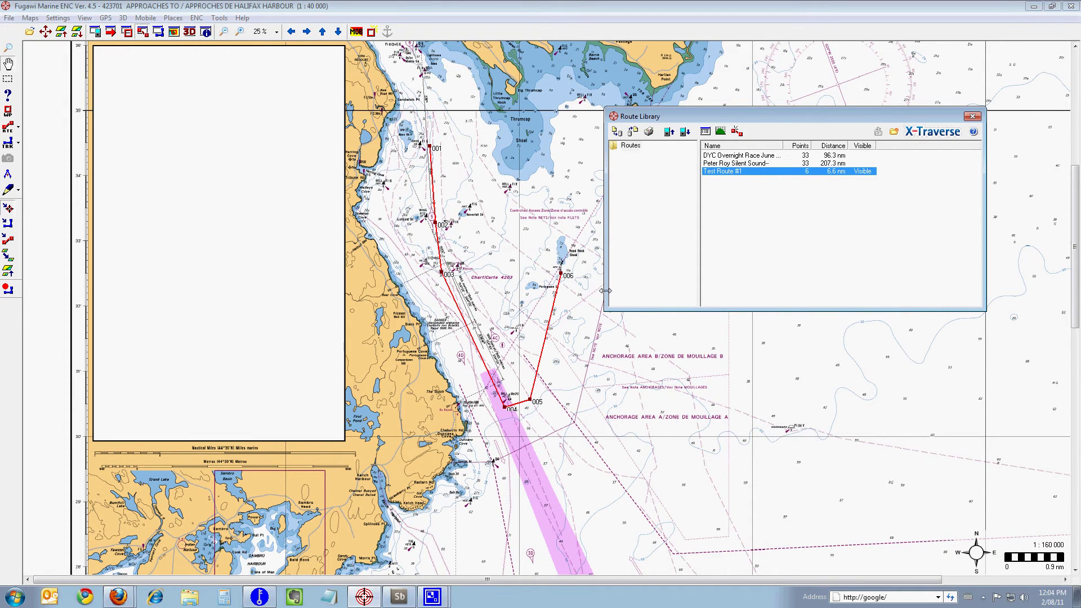
double_click(780, 172)
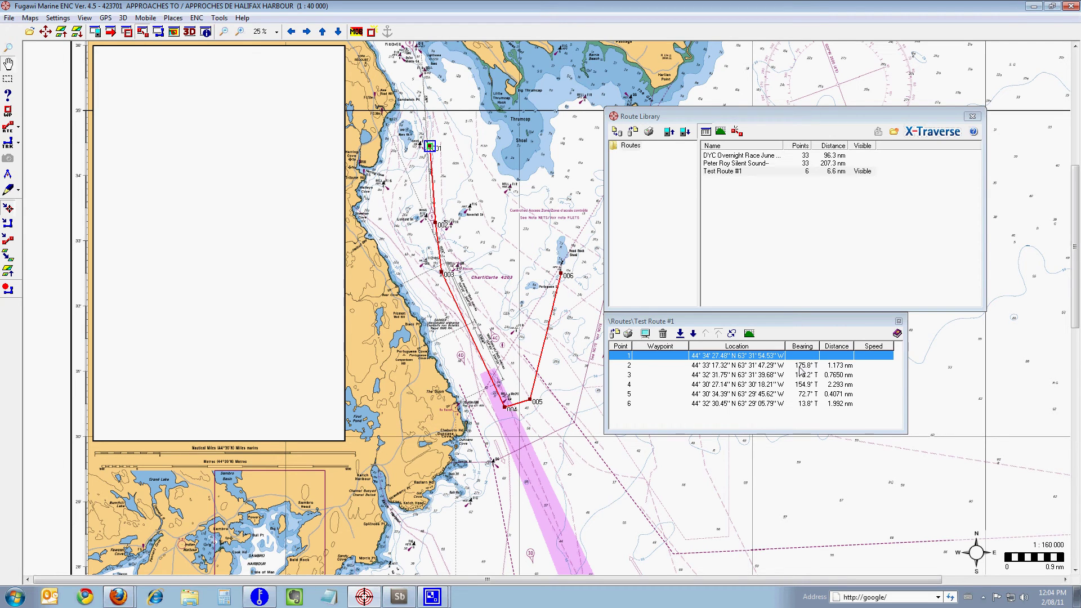
click(900, 321)
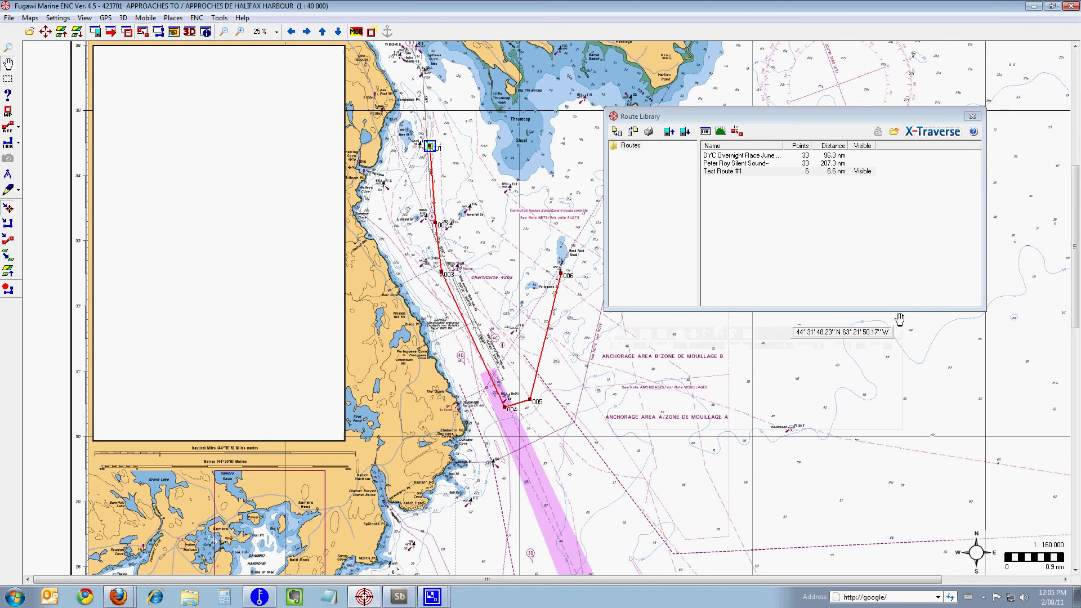
- Close the Route Library and check waypoint 001's coordinates on the chart
click(973, 117)
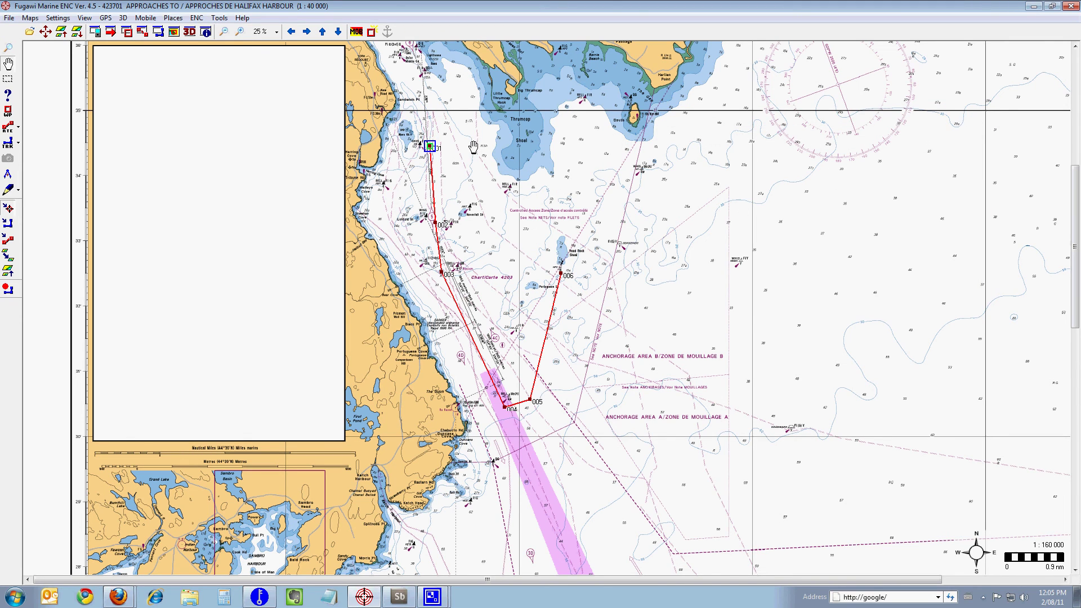
mouse_move(473, 147)
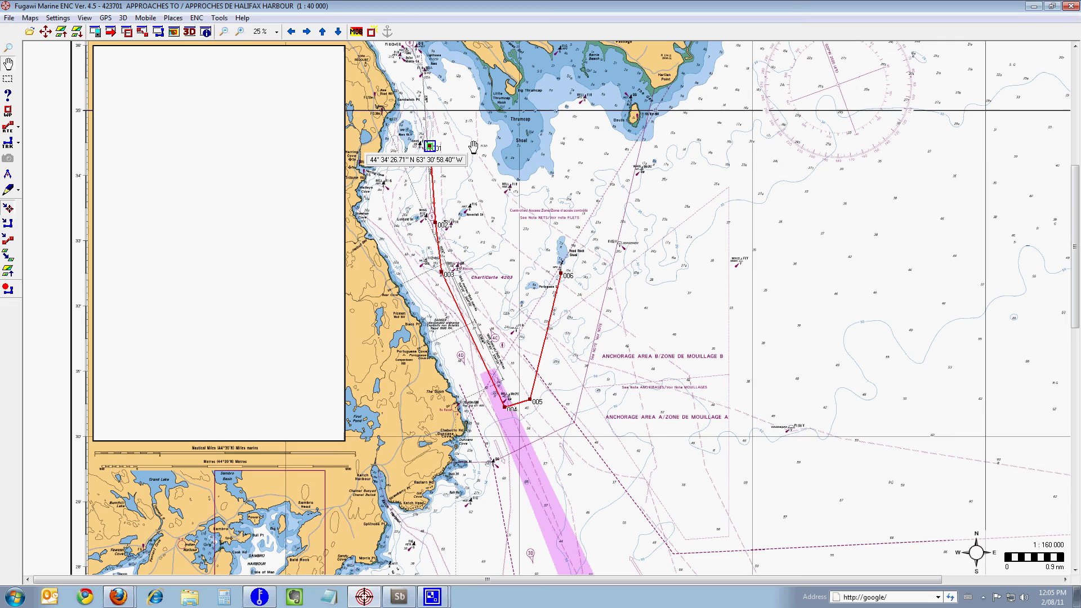